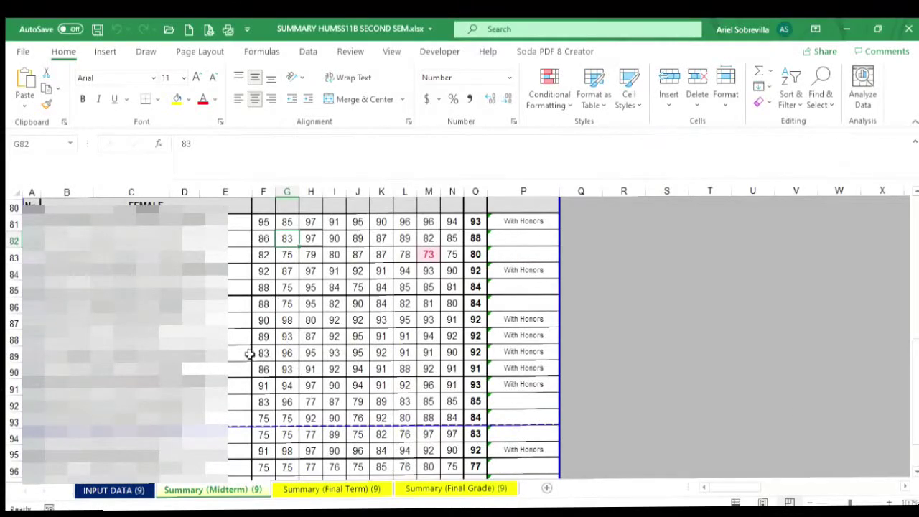
Step: Correct row 89's grades to 86 in F89 and 90 in G89
click(262, 352)
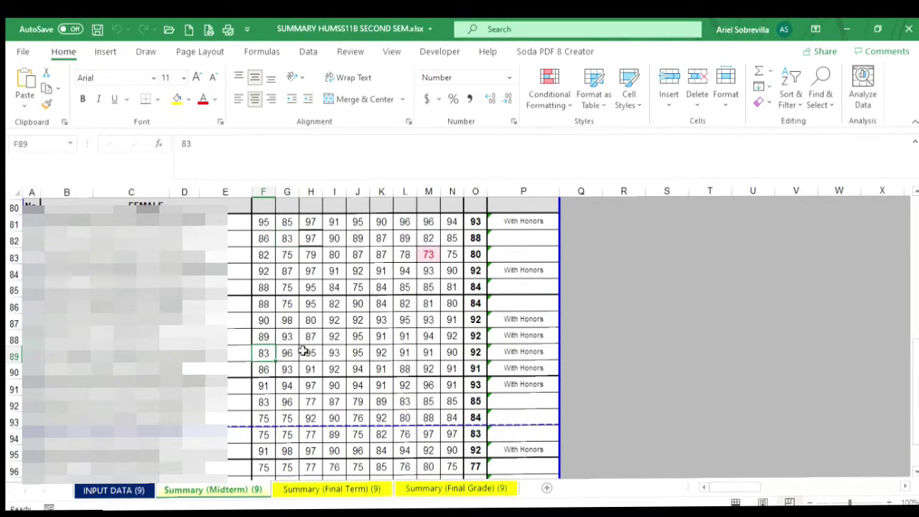
text(8)
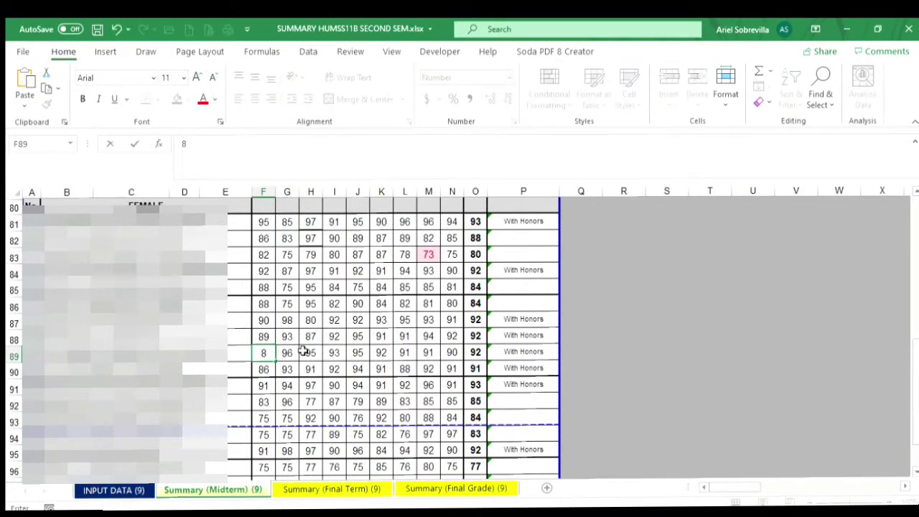
key(Tab)
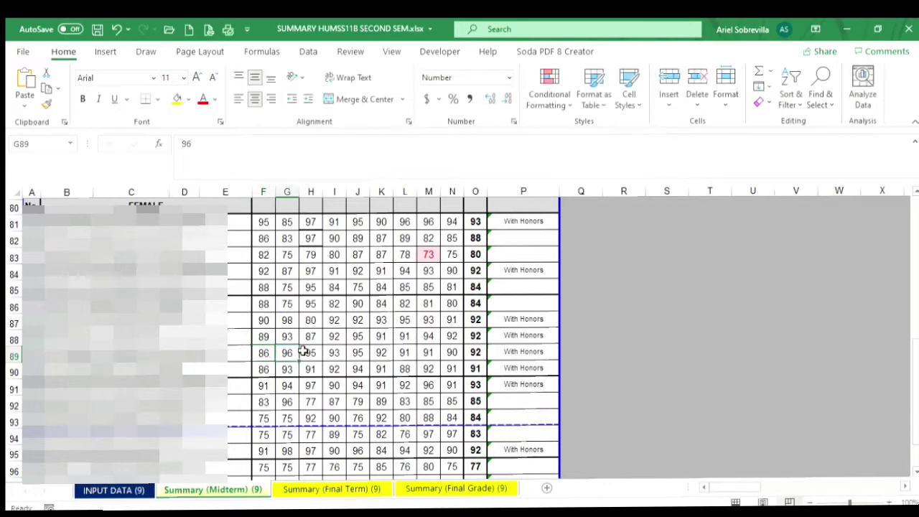
text(9)
text(0)
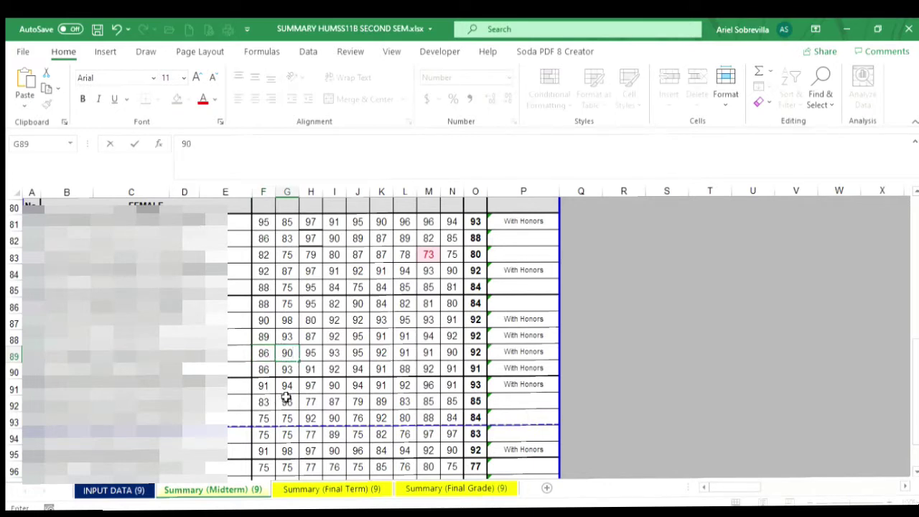
Step: Shade the corrected grades F89:G89 with yellow fill
drag(263, 352, 287, 353)
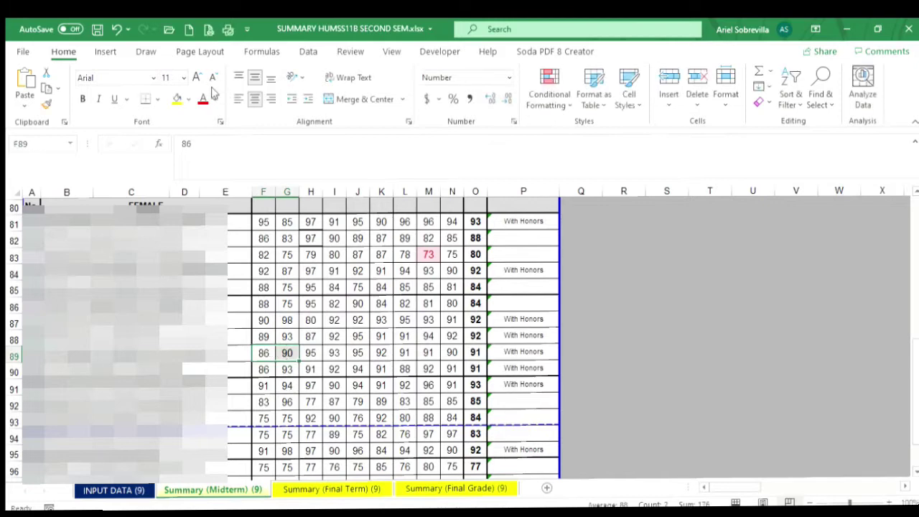
click(177, 98)
click(274, 416)
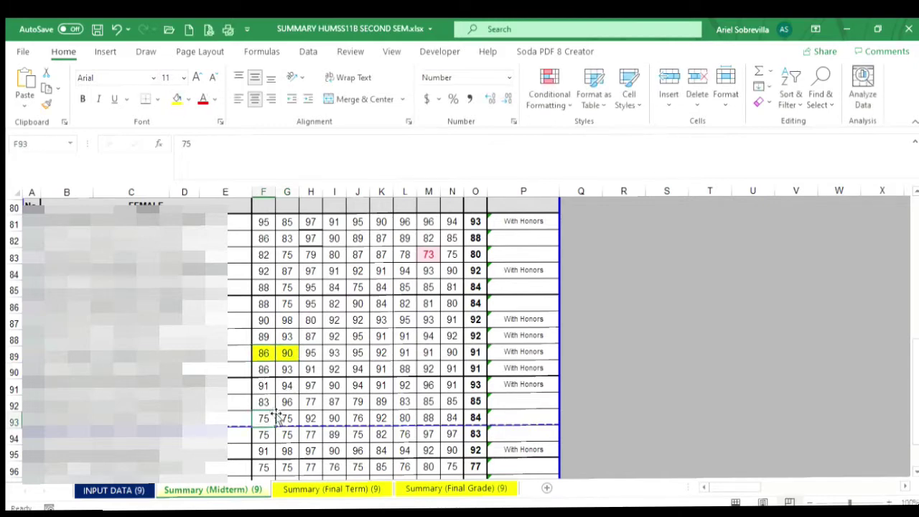
Step: Browse the Summary sheets, ending on Summary (Final Grade)
click(332, 489)
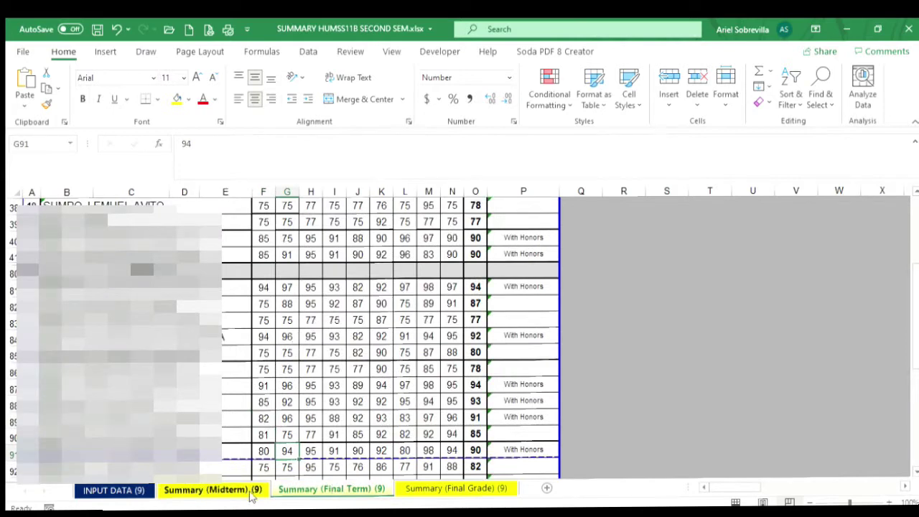
click(244, 490)
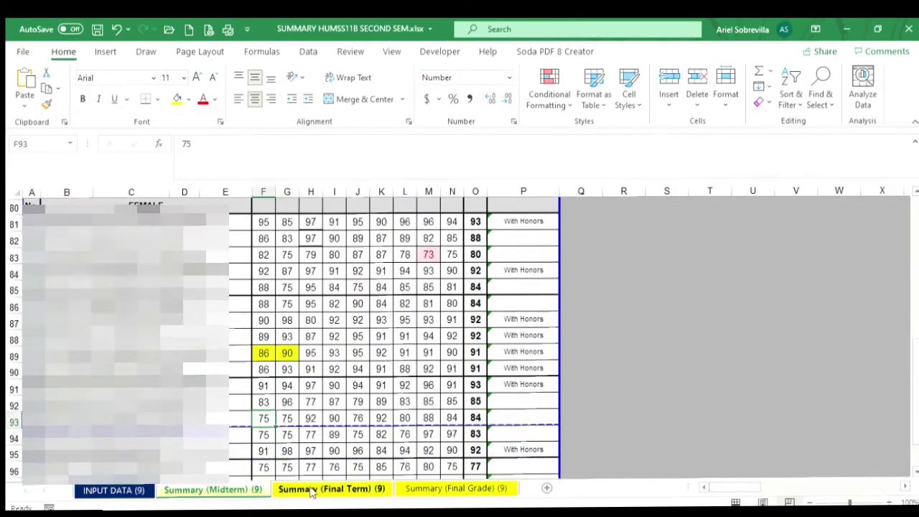
click(307, 490)
key(ctrl+Page_Down)
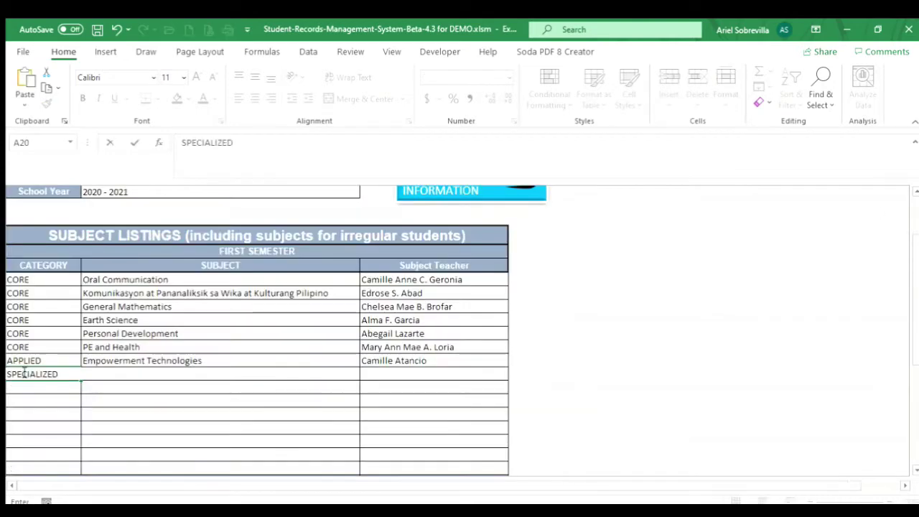
Step: Add subject 'Disciplines and Ideas in Social Sciences' with its teacher name and the learner's LRN
key(Tab)
text(Disciplines and Ideas in Social Sciences)
click(417, 378)
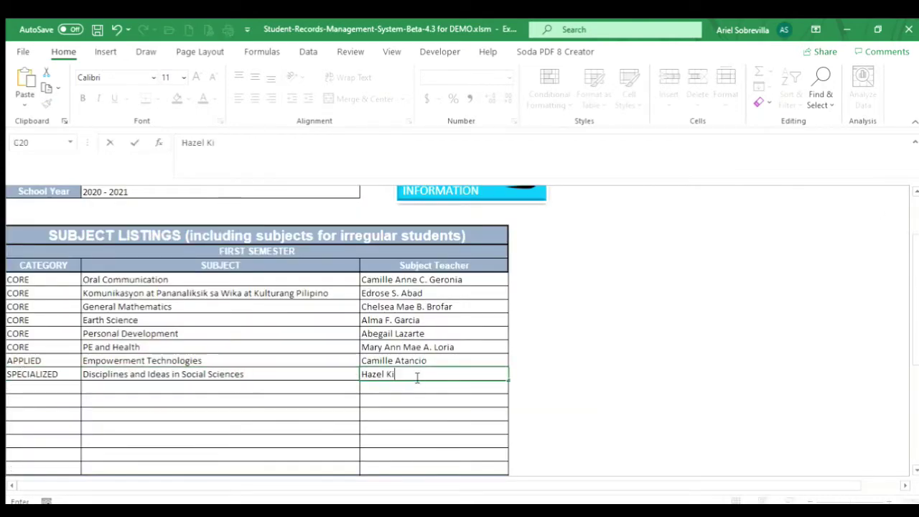
text(012345678)
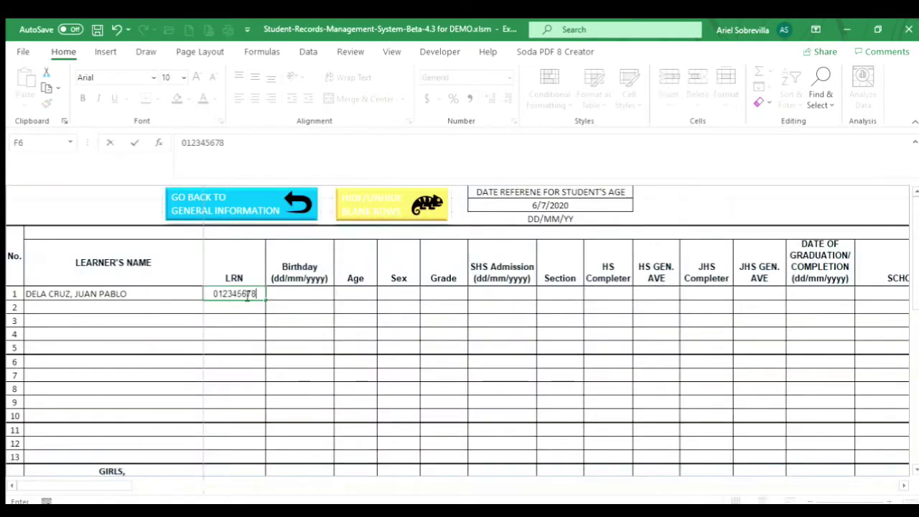
text(910)
click(312, 294)
text(02/)
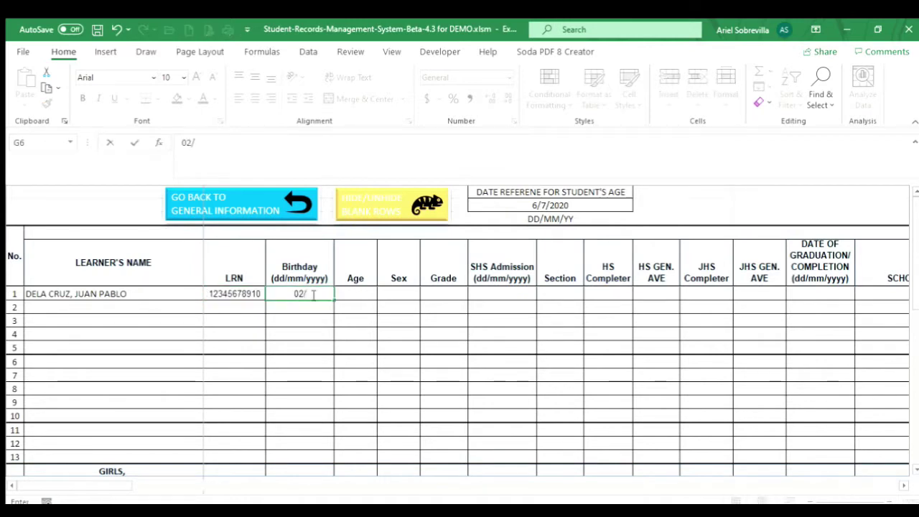
text(14/2000)
click(402, 293)
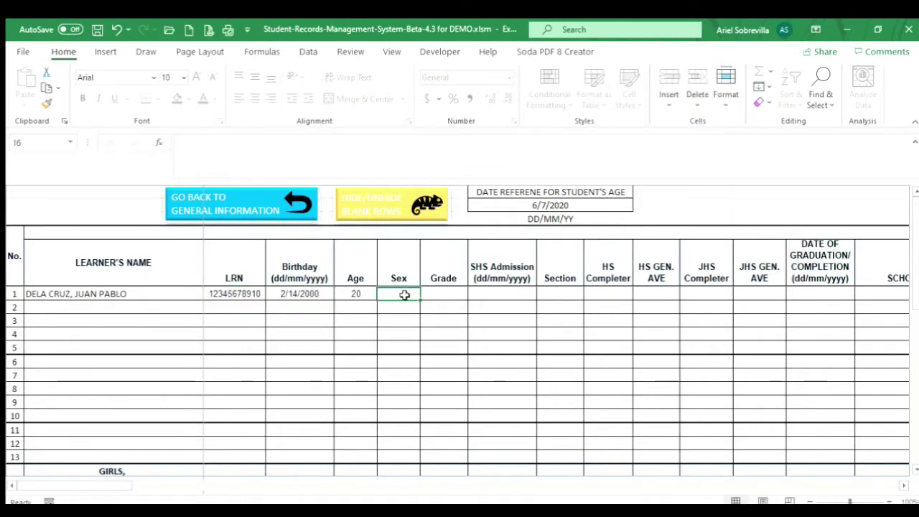
text(MALE)
key(Tab)
text(11)
key(Tab)
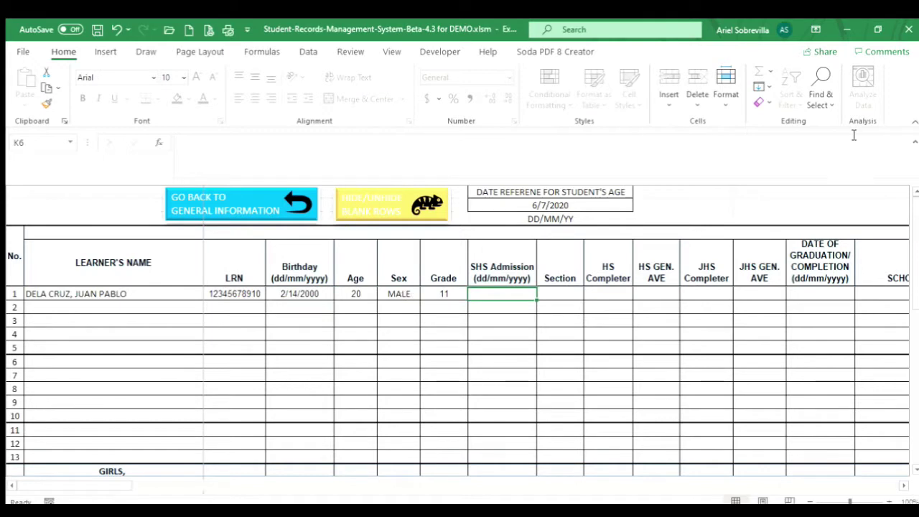
key(ctrl+Page_Up)
click(101, 302)
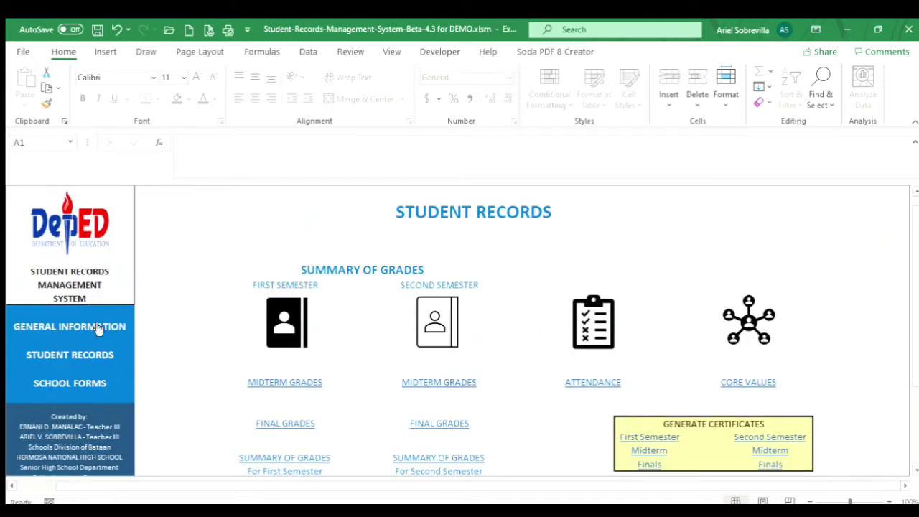
Step: Go to the School Forms page from the sidebar
click(96, 385)
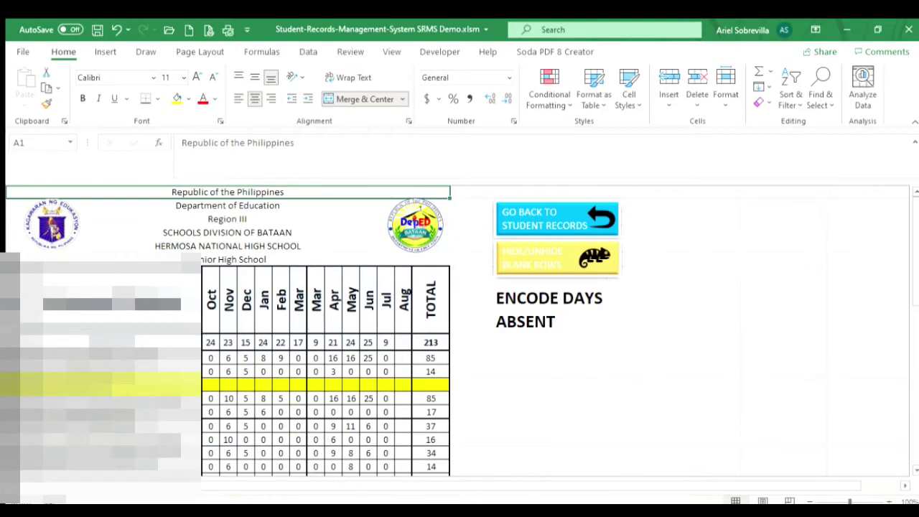
Step: Review the attendance sheet, return to the dashboard and view the Core Values sheet
scroll(258, 366, down, 1)
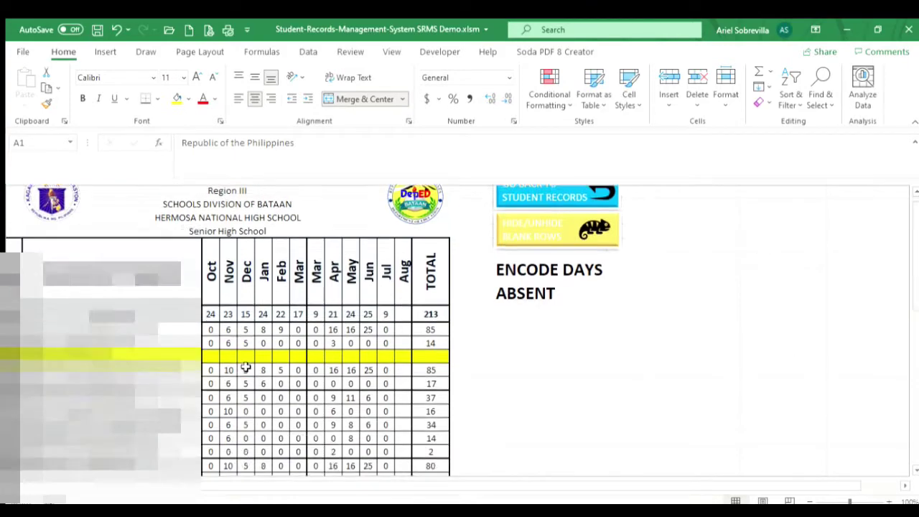
scroll(259, 366, up, 1)
click(537, 221)
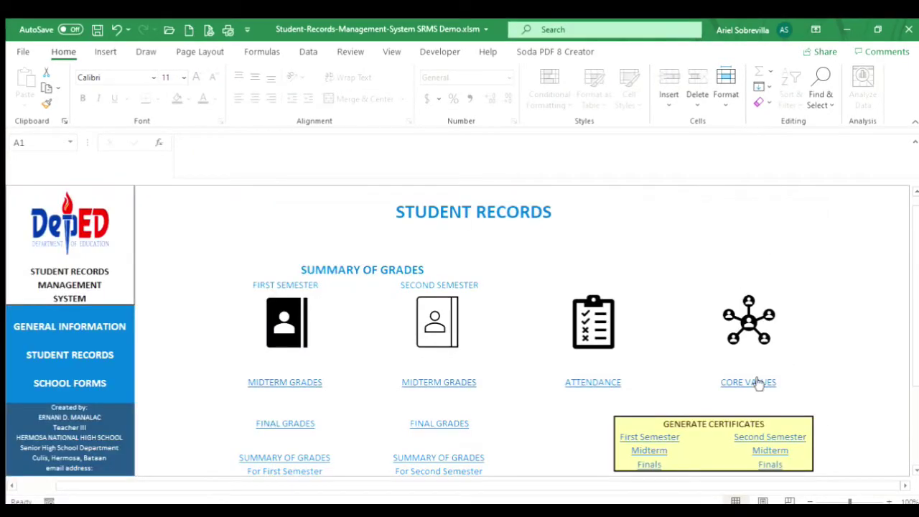
click(756, 381)
scroll(460, 331, down, 1)
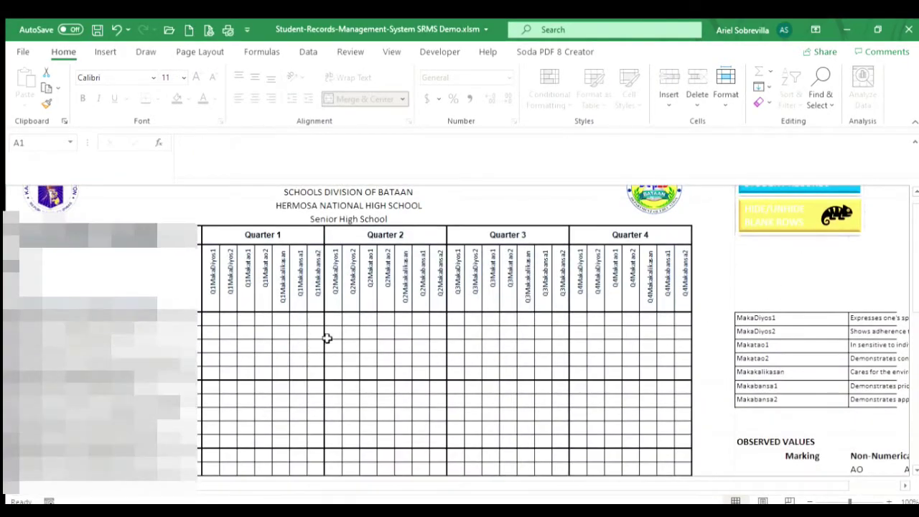
scroll(326, 338, up, 1)
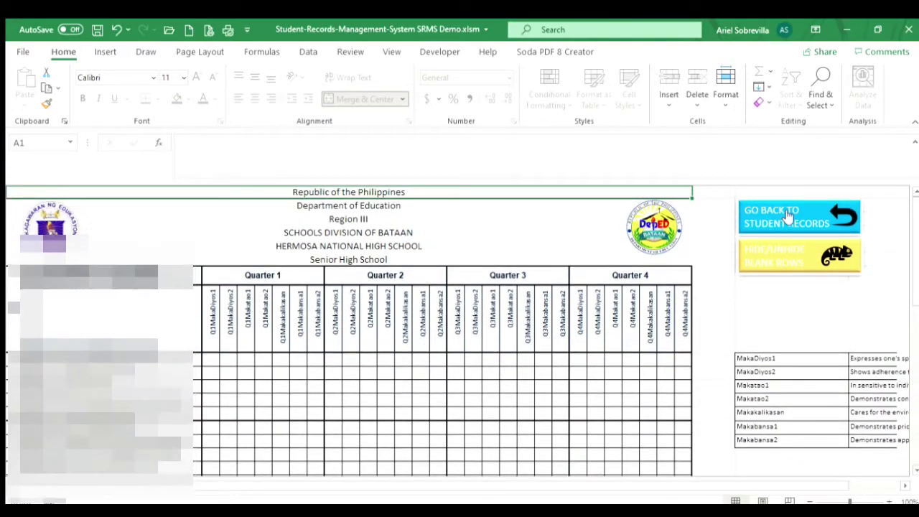
Step: Go back to Student Records and review the report card sheet
click(788, 218)
click(512, 366)
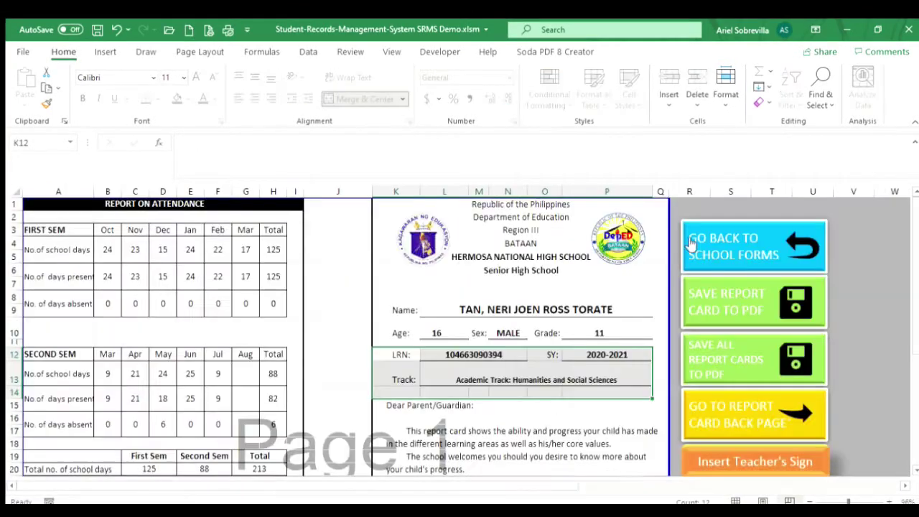
scroll(746, 336, down, 1)
scroll(747, 287, up, 1)
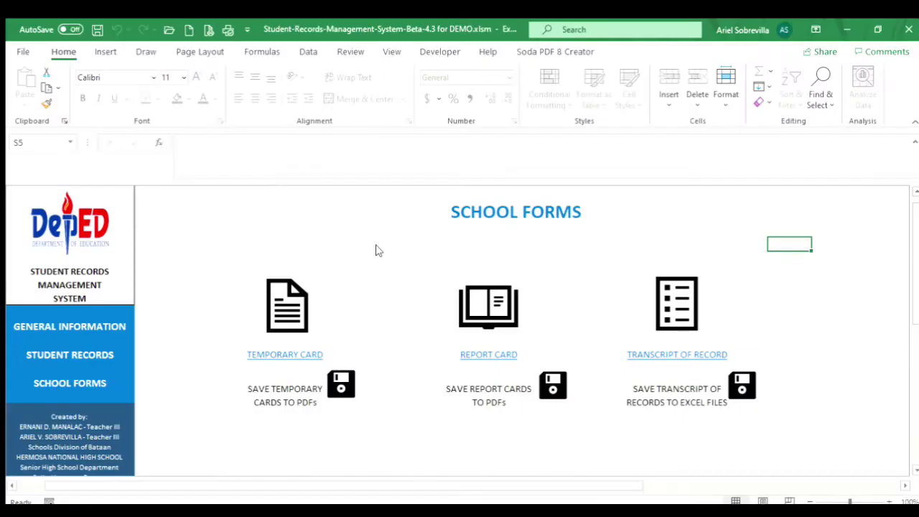
Step: View the temporary report card, then return to School Forms
click(293, 353)
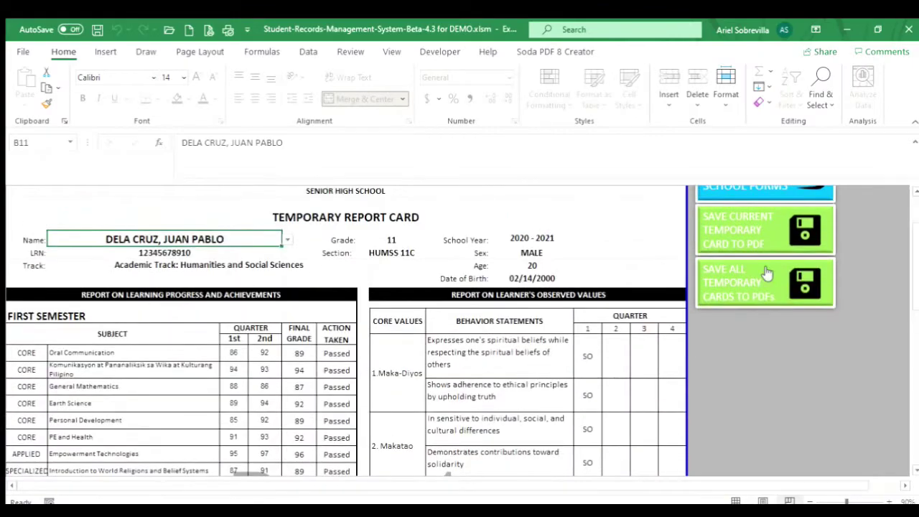
scroll(524, 353, up, 3)
click(787, 305)
Step: On the report card, insert and then delete the teacher's signature
click(493, 354)
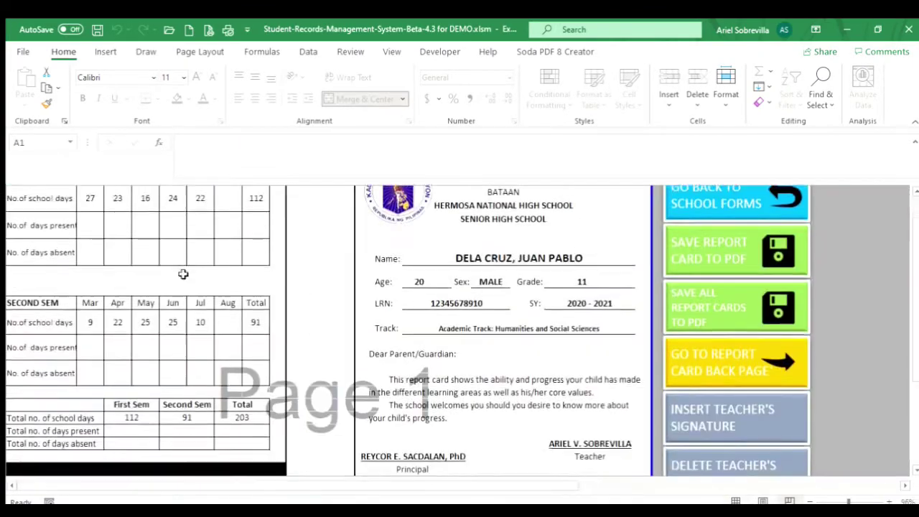
scroll(184, 273, down, 1)
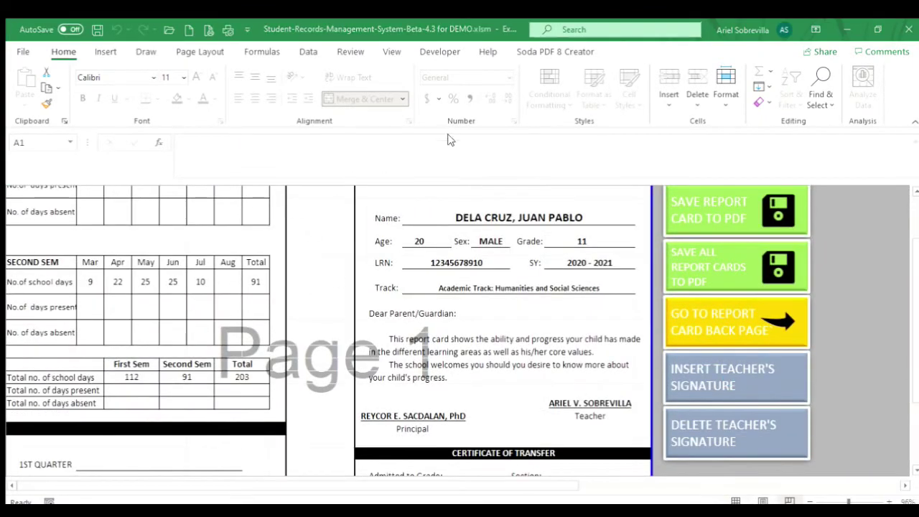
click(722, 377)
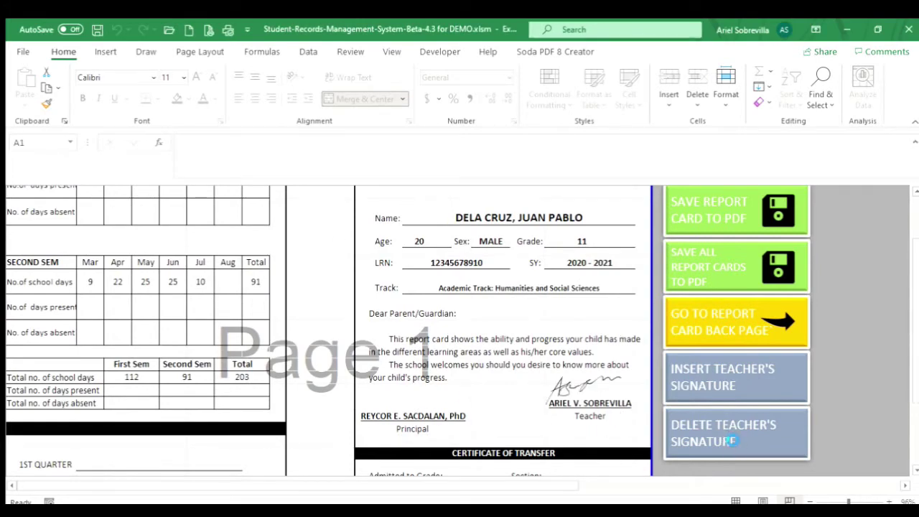
click(731, 440)
scroll(789, 270, up, 1)
Step: Return to School Forms and scroll through the SF10 permanent record
click(734, 199)
click(651, 305)
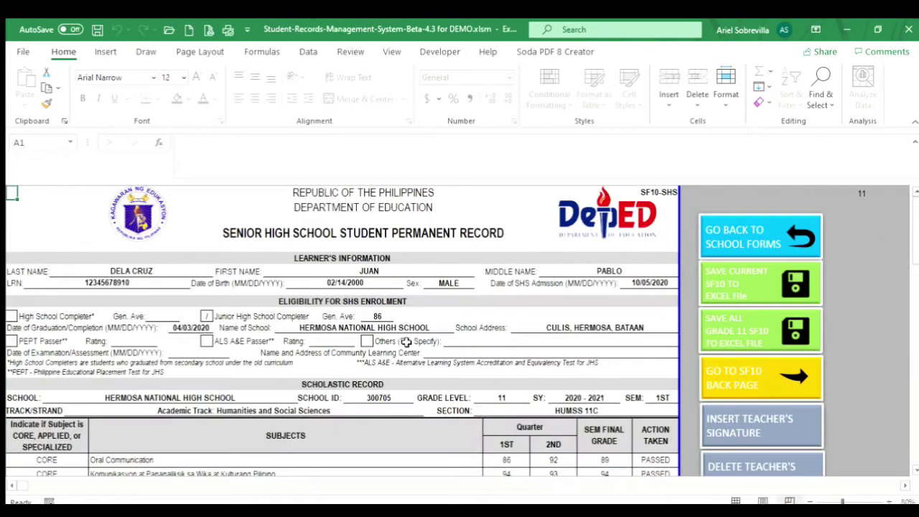
scroll(406, 342, down, 3)
scroll(345, 359, down, 2)
scroll(345, 358, down, 1)
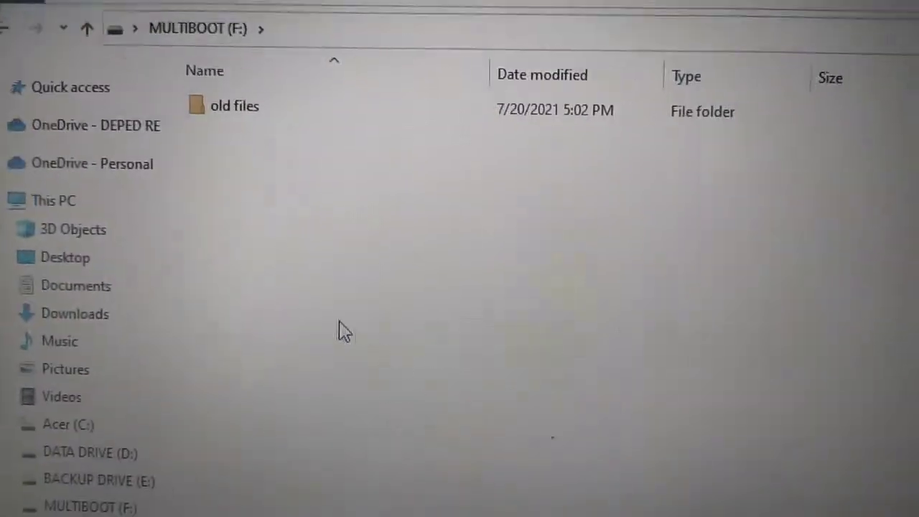
Step: Paste the copied items into the MULTIBOOT (F:) drive beside the old files folder
right_click(328, 294)
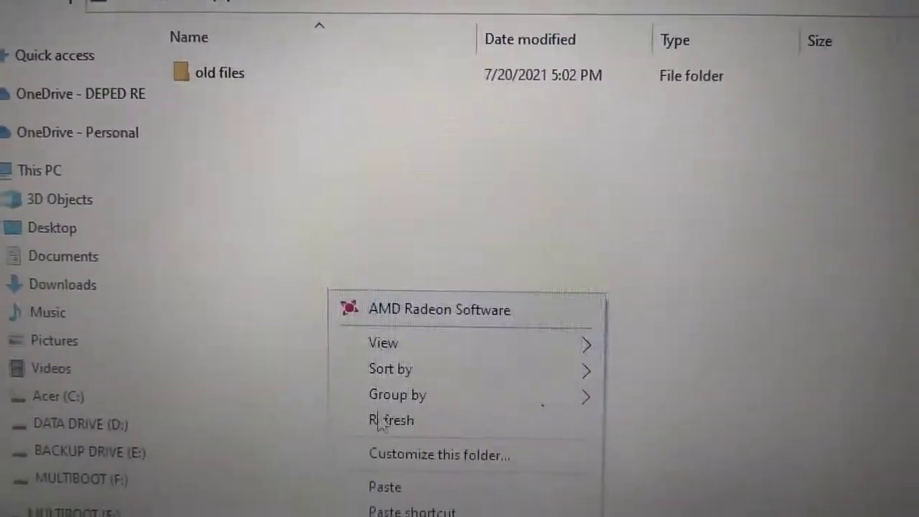
click(371, 476)
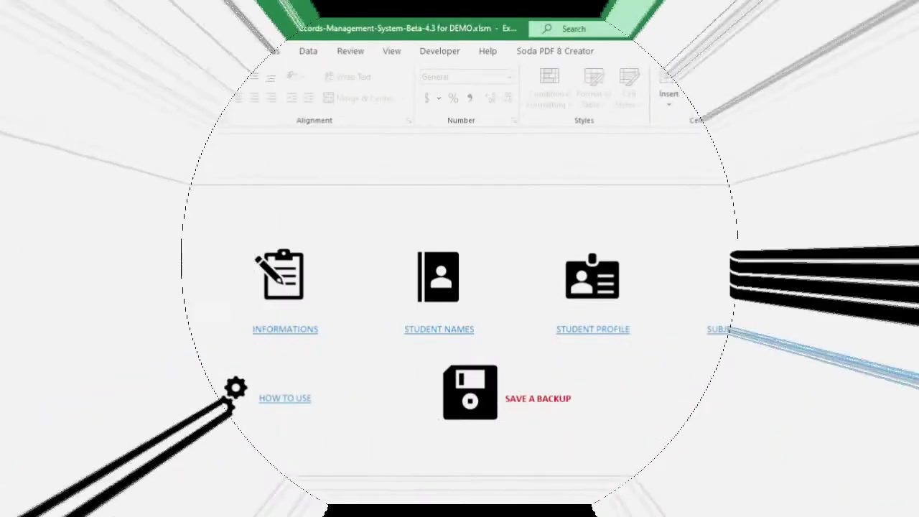
Step: Follow the HOW TO USE hyperlink on the General Information sheet
click(285, 401)
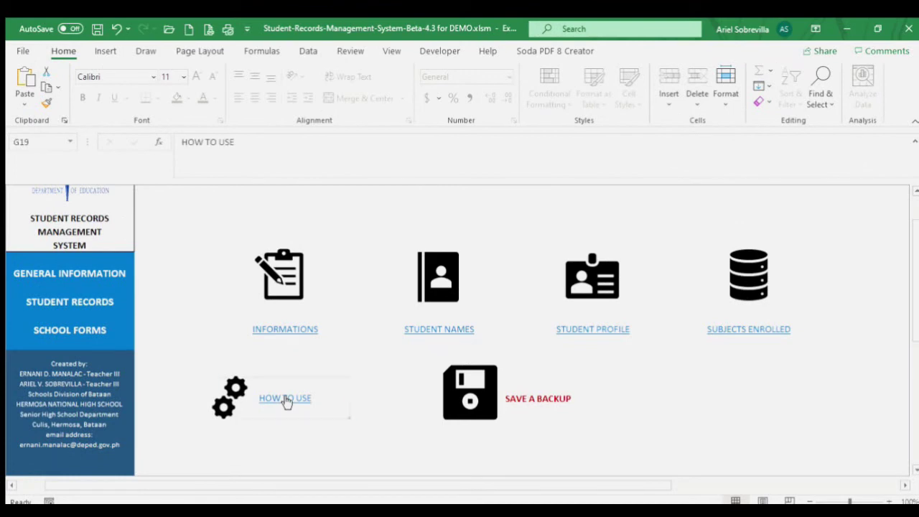